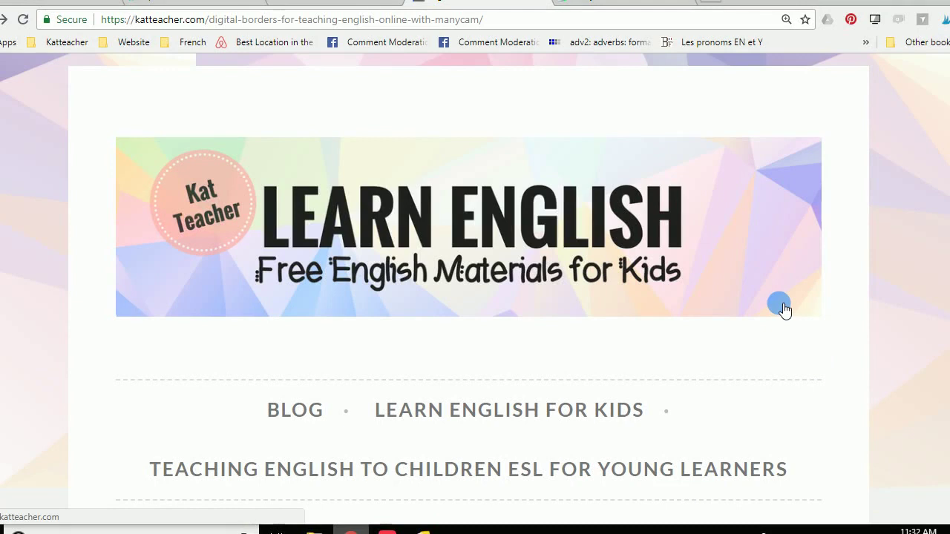
Scroll the katteacher post down to the 'Digital Borders for Manycam with Updated Dada logo' image.
{"action": "scroll", "coordinate": [475, 297], "scroll_direction": "down", "scroll_amount": 5}
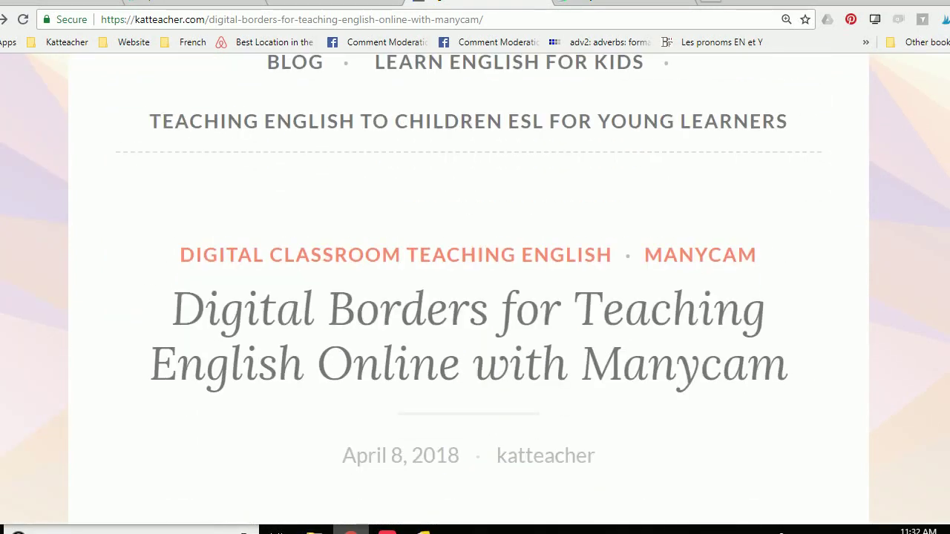
{"action": "scroll", "coordinate": [475, 297], "scroll_direction": "down", "scroll_amount": 2}
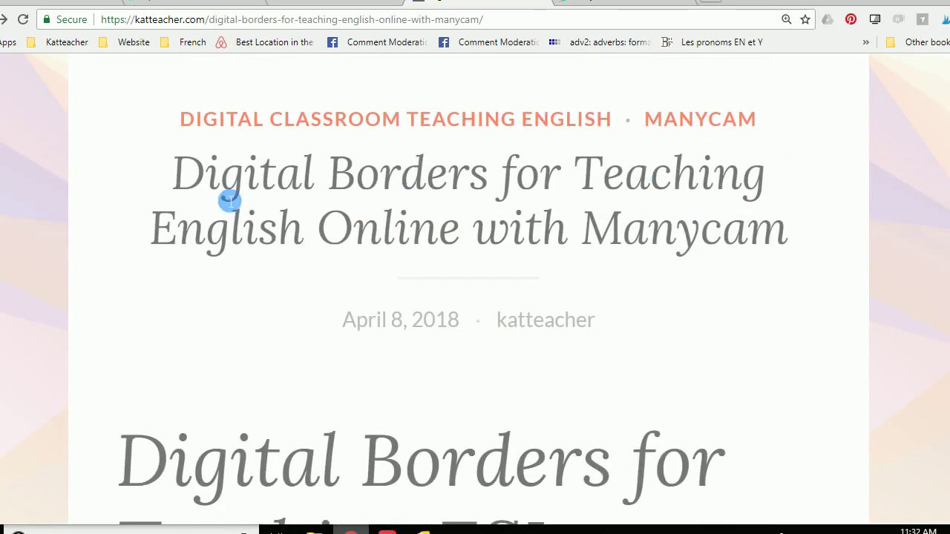
{"action": "left_click_drag", "start_coordinate": [173, 177], "coordinate": [511, 235]}
{"action": "left_click", "coordinate": [511, 235]}
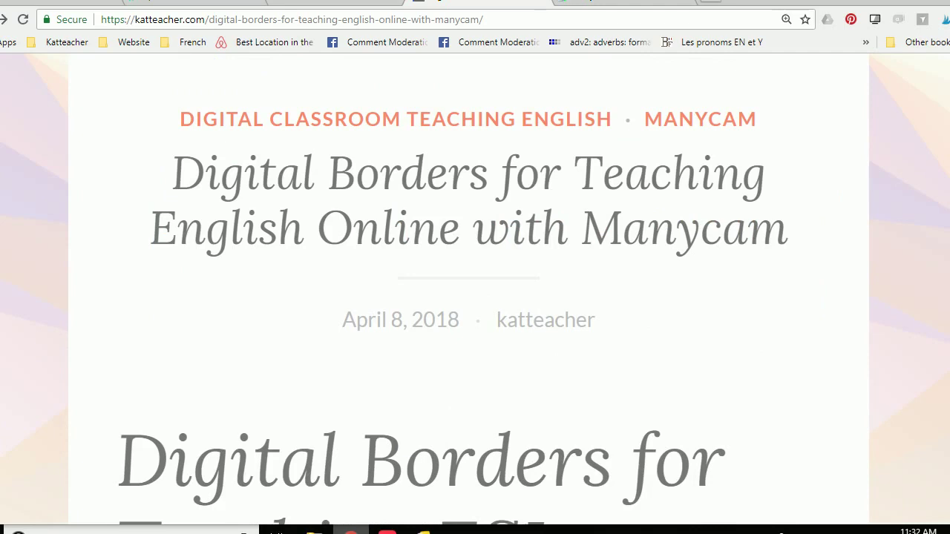
{"action": "scroll", "coordinate": [475, 297], "scroll_direction": "down", "scroll_amount": 15}
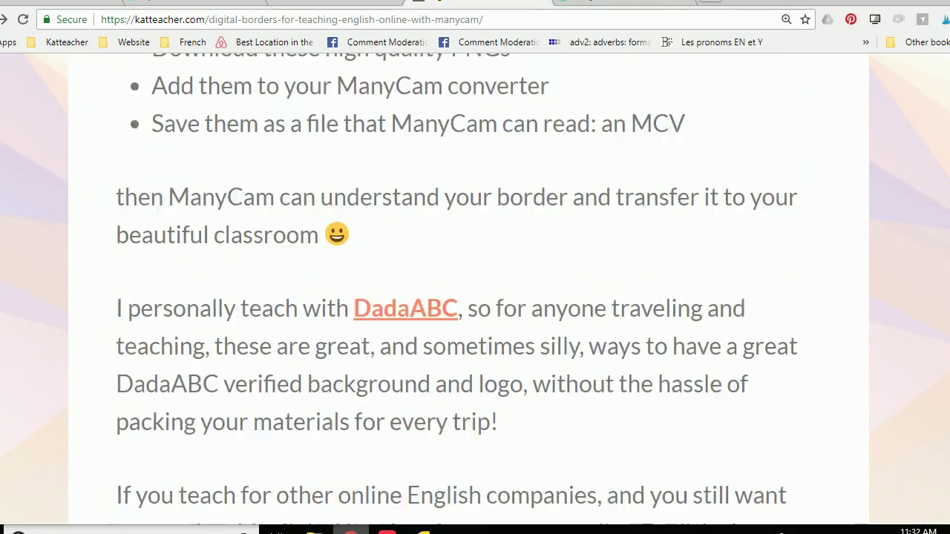
{"action": "scroll", "coordinate": [475, 297], "scroll_direction": "down", "scroll_amount": 3}
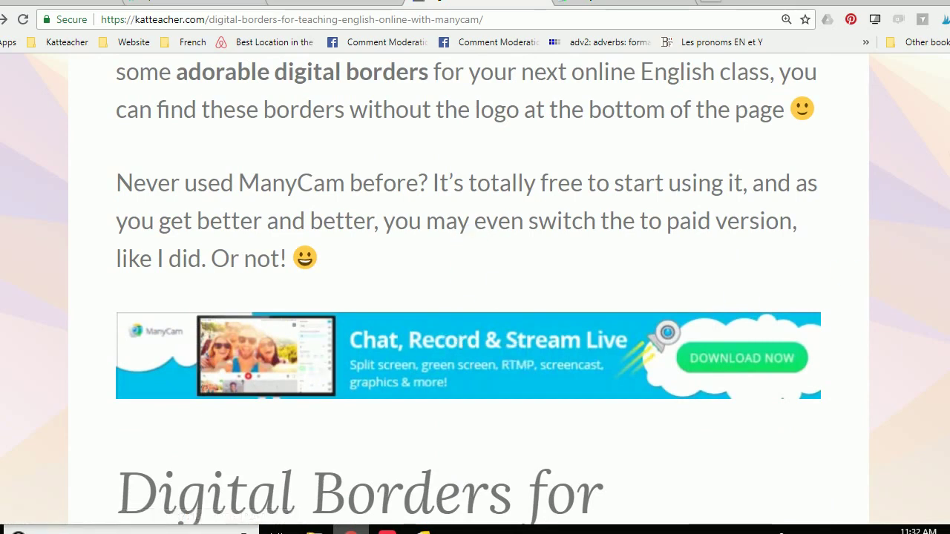
{"action": "scroll", "coordinate": [281, 270], "scroll_direction": "down", "scroll_amount": 5}
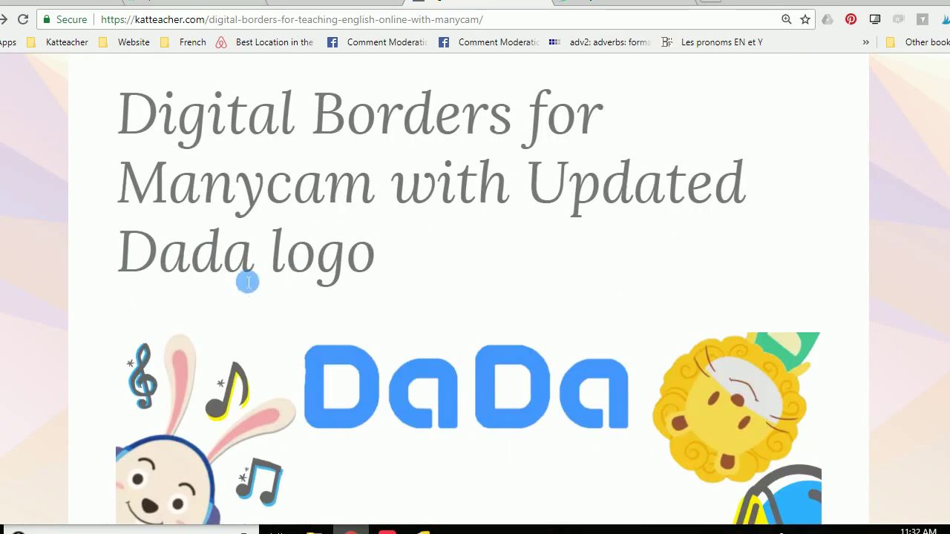
{"action": "scroll", "coordinate": [433, 290], "scroll_direction": "down", "scroll_amount": 4}
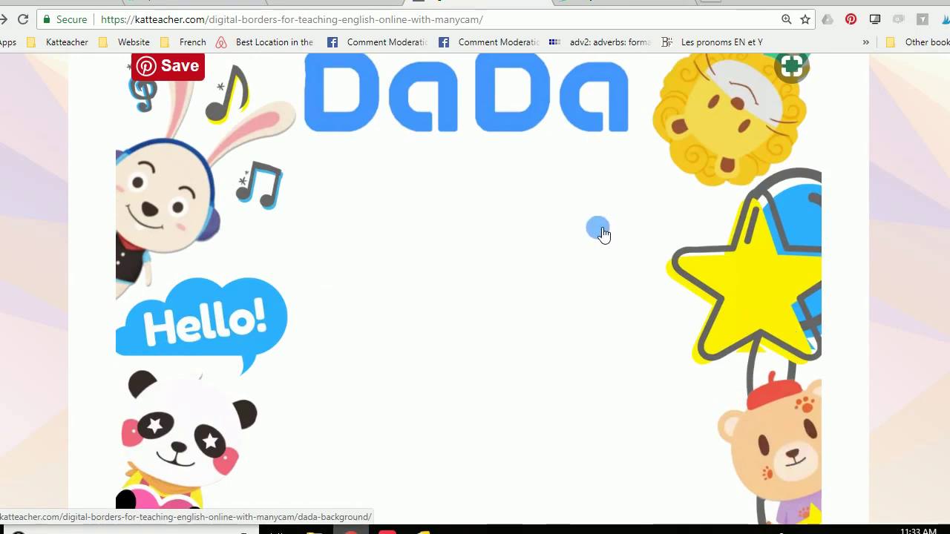
Open the Dada border at full size and save it as Dada-border-characters.png in Downloads.
{"action": "left_click", "coordinate": [191, 285]}
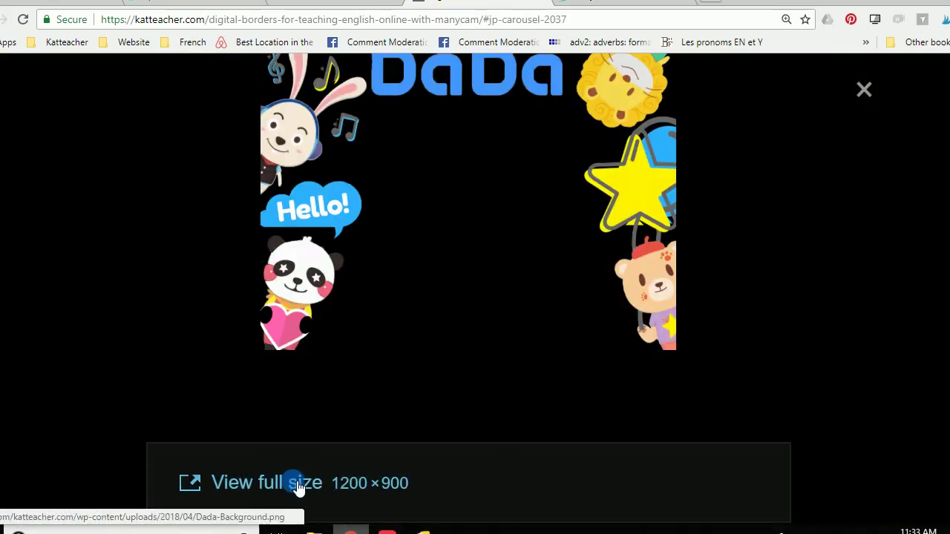
{"action": "left_click", "coordinate": [294, 483]}
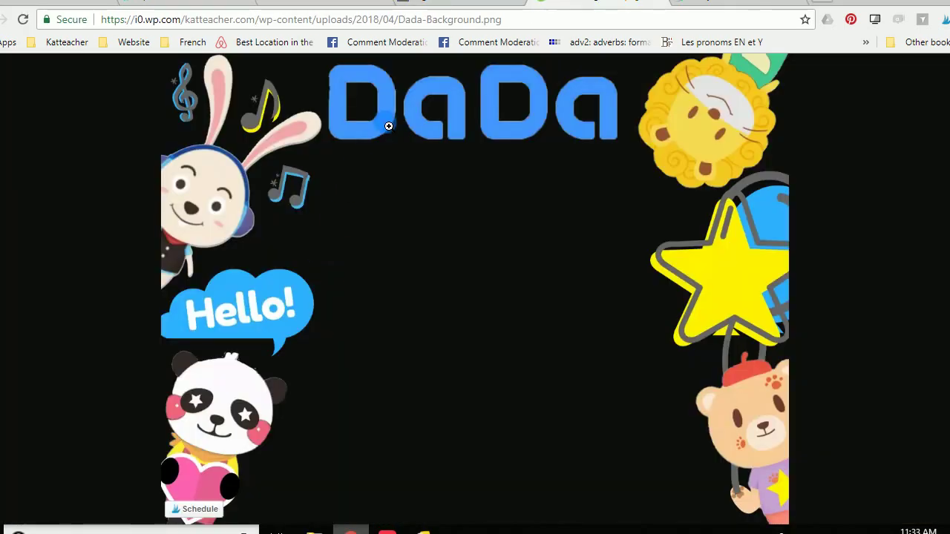
{"action": "right_click", "coordinate": [387, 117]}
{"action": "left_click", "coordinate": [439, 146]}
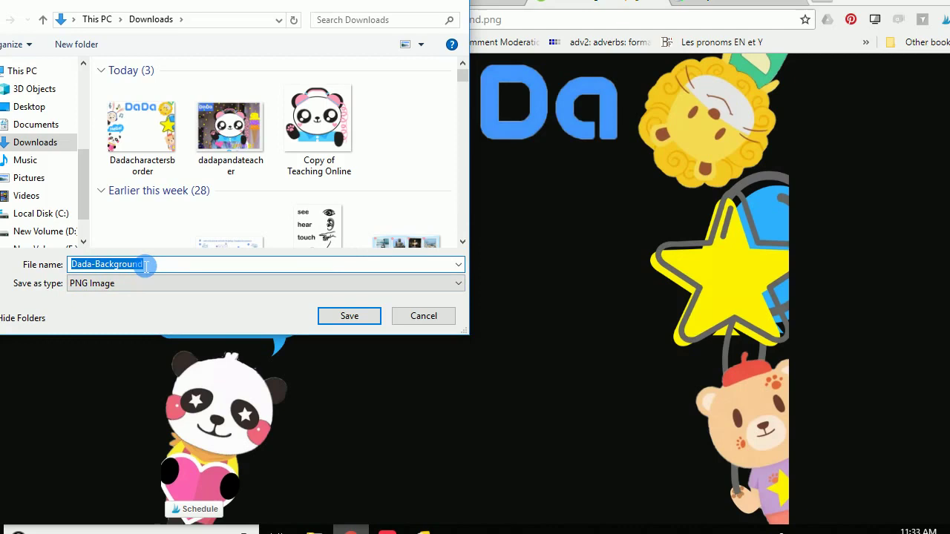
{"action": "left_click", "coordinate": [162, 271]}
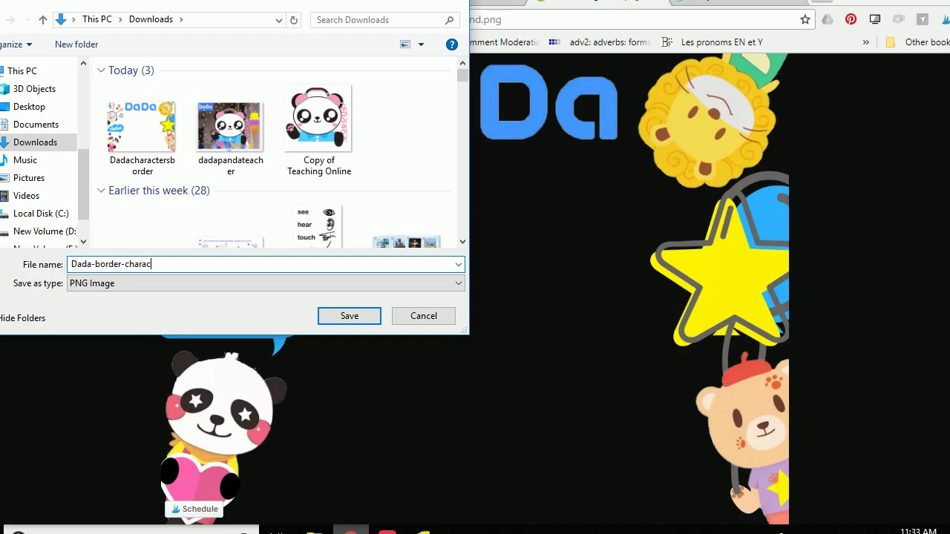
{"action": "left_click", "coordinate": [347, 311]}
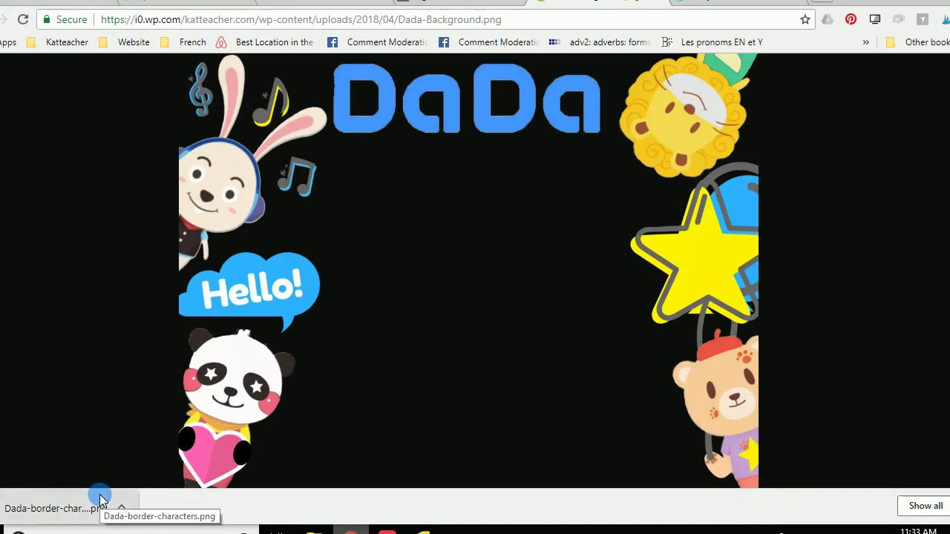
Open the downloaded border image, then load manycam.com in the browser.
{"action": "left_click", "coordinate": [102, 501]}
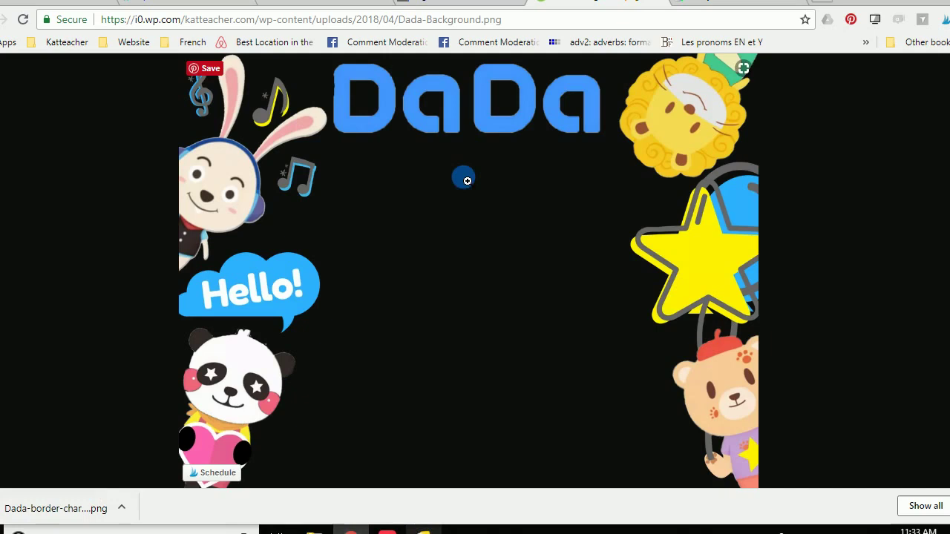
{"action": "left_click", "coordinate": [681, 24]}
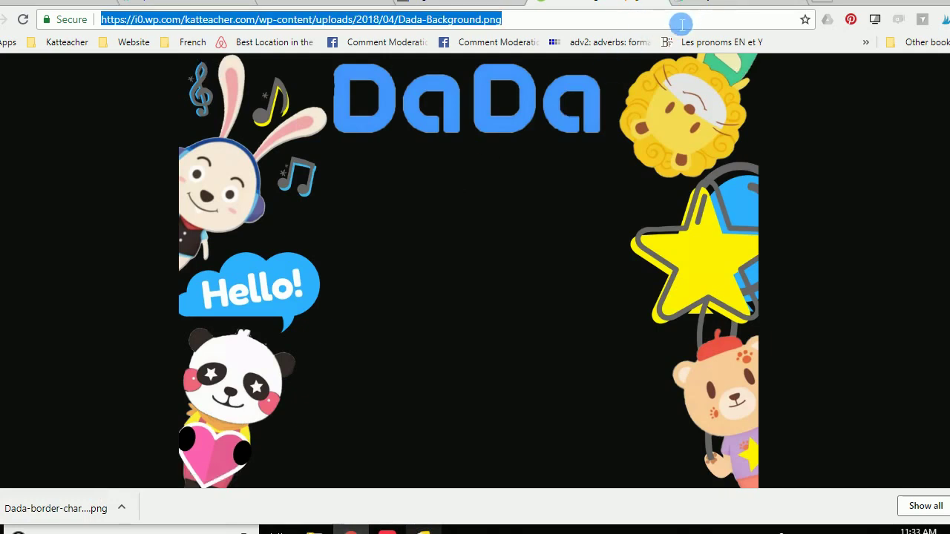
{"action": "type", "text": "manycam.com"}
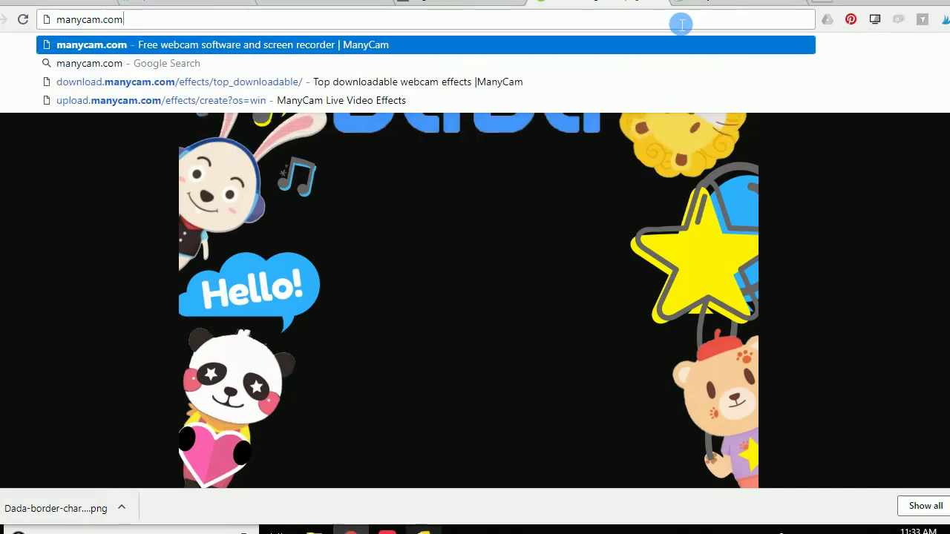
{"action": "key", "text": "Return"}
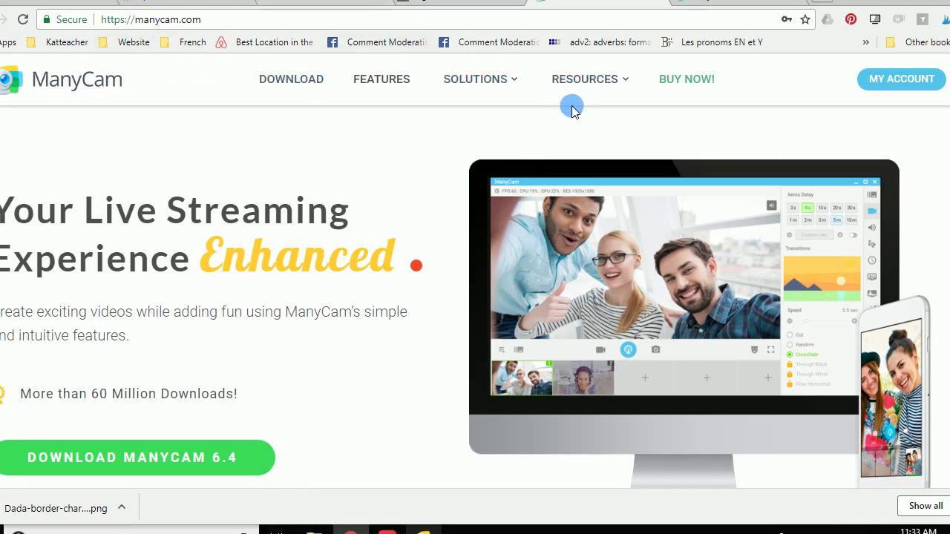
Go to Resources > Effects and switch the effects listing to Windows.
{"action": "left_click", "coordinate": [591, 90]}
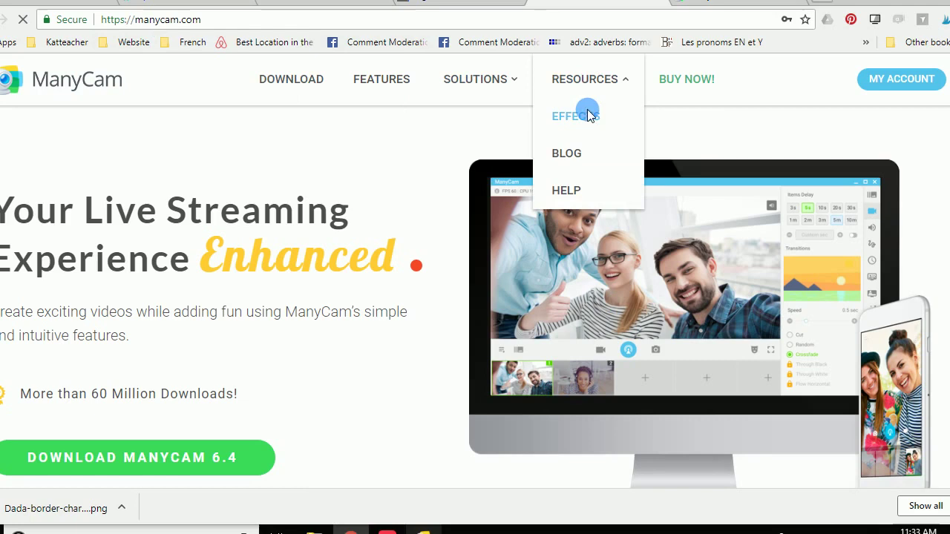
{"action": "left_click", "coordinate": [589, 115]}
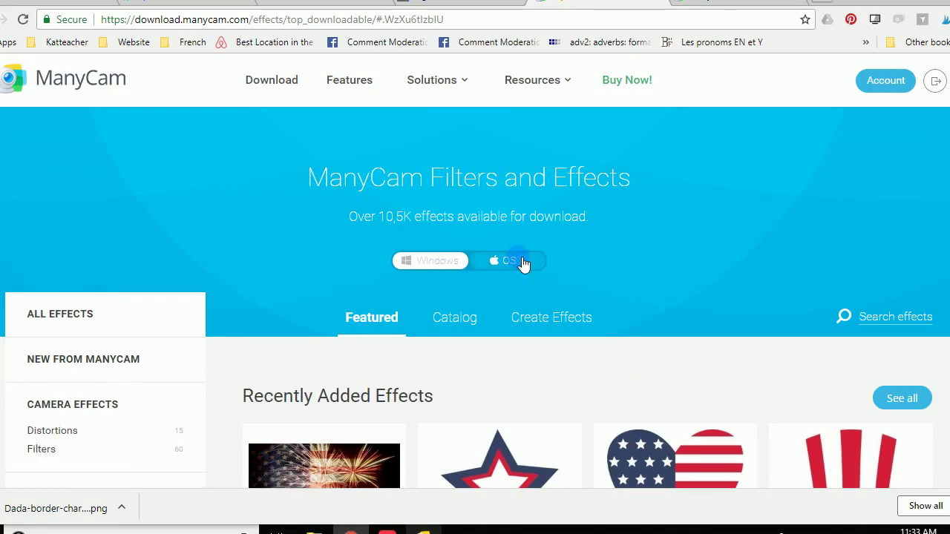
{"action": "left_click", "coordinate": [499, 261]}
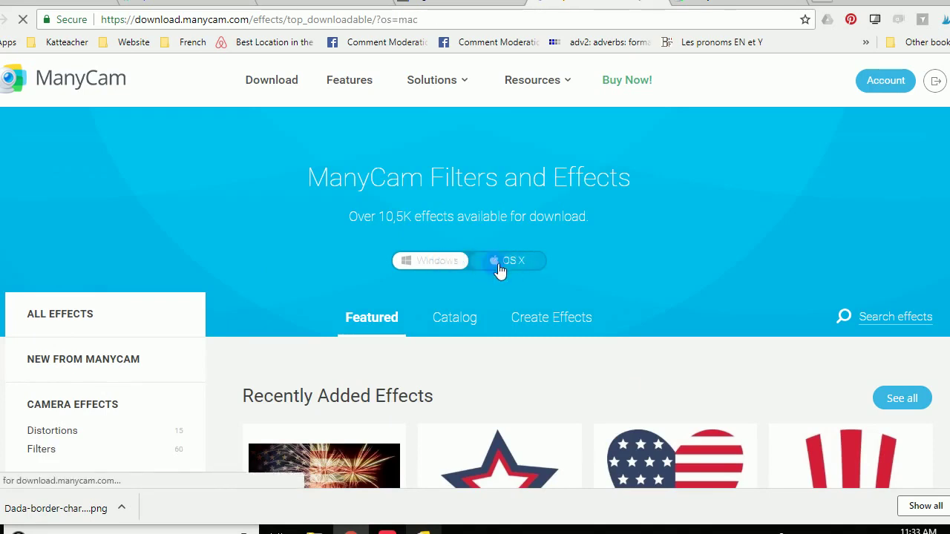
{"action": "left_click", "coordinate": [484, 267]}
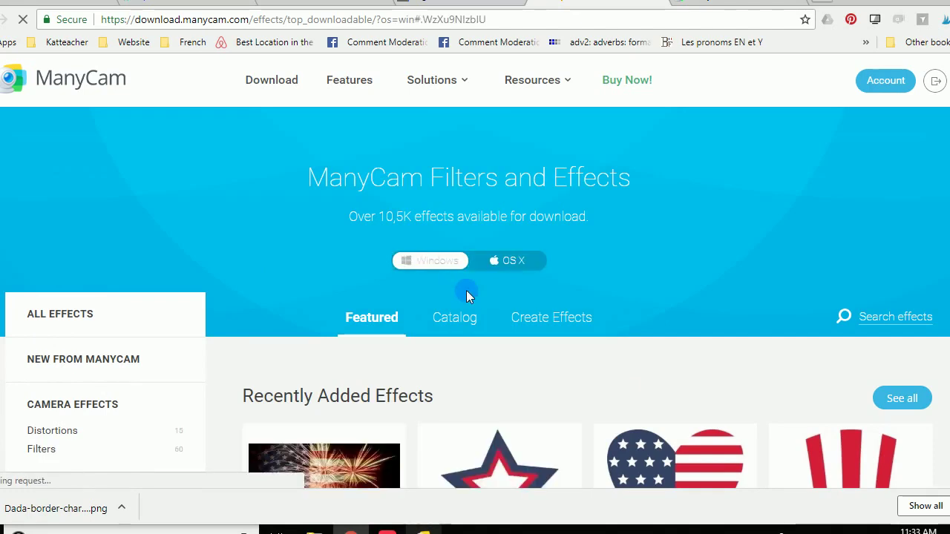
Upload the Dada border image to a new effect in the Full Screen Effects › Borders category.
{"action": "left_click", "coordinate": [555, 316]}
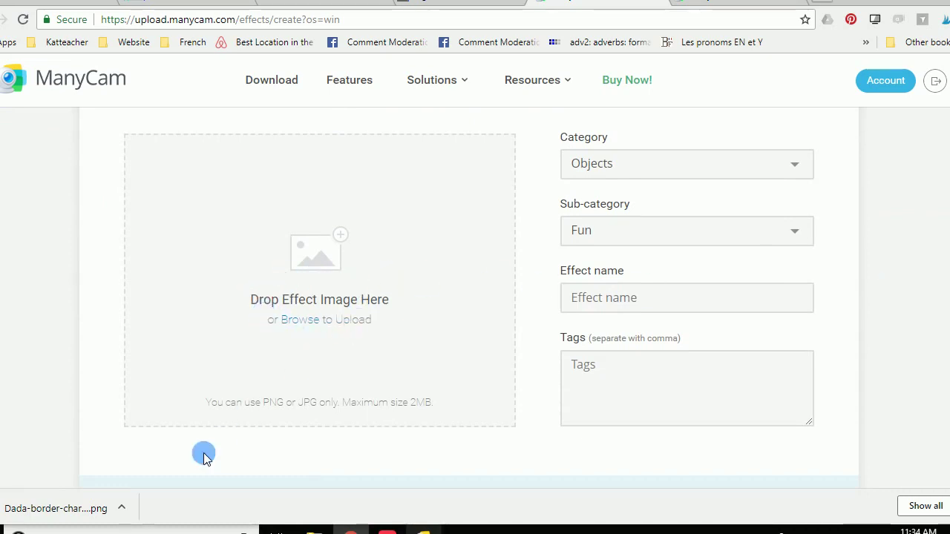
{"action": "left_click_drag", "start_coordinate": [66, 508], "coordinate": [303, 276]}
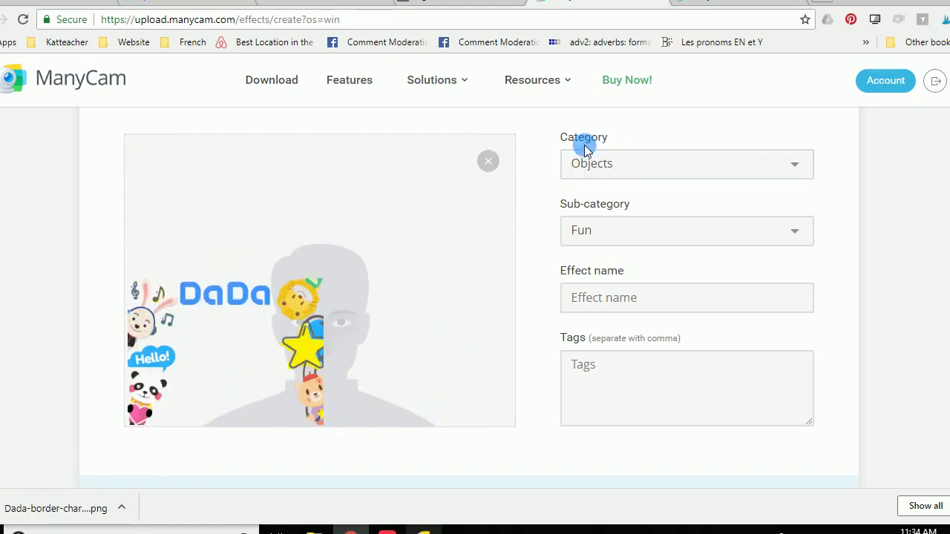
{"action": "left_click", "coordinate": [605, 169]}
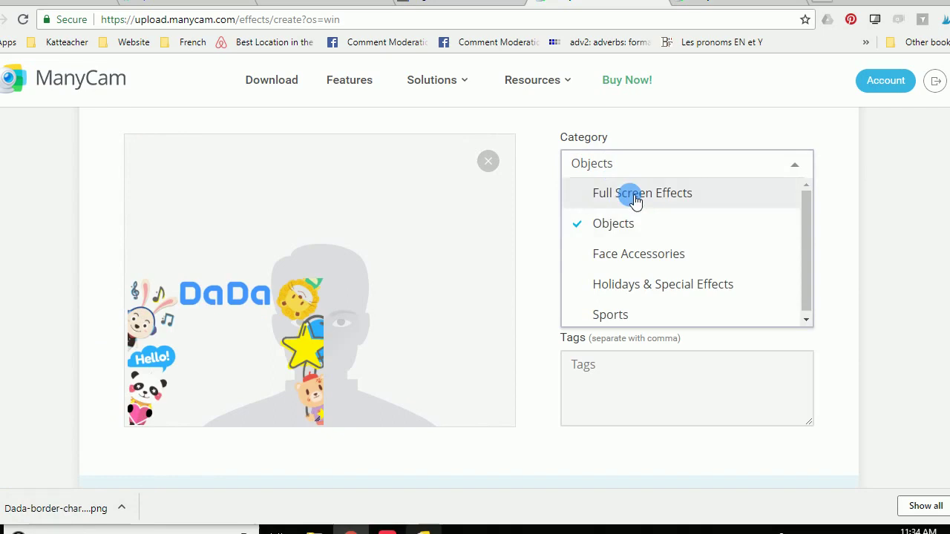
{"action": "left_click", "coordinate": [630, 200]}
{"action": "left_click", "coordinate": [650, 226]}
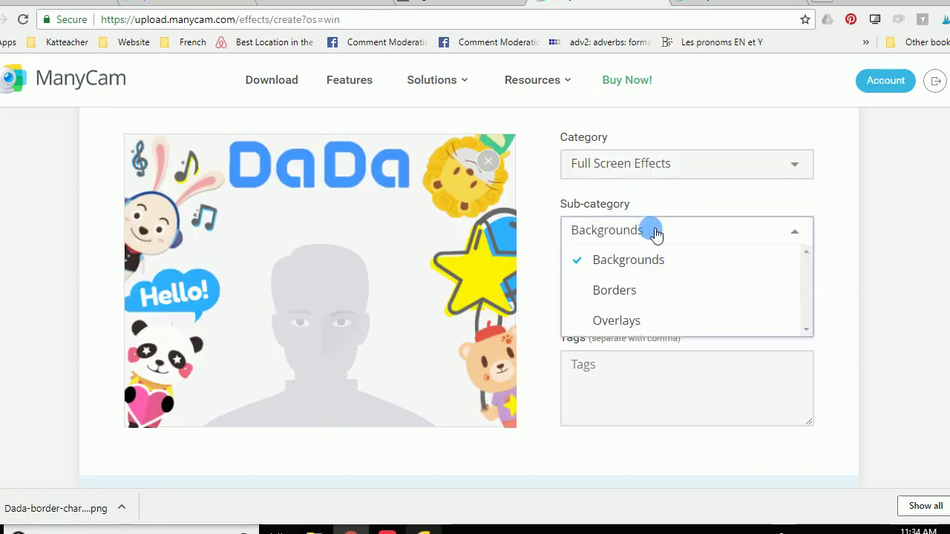
{"action": "left_click", "coordinate": [638, 289]}
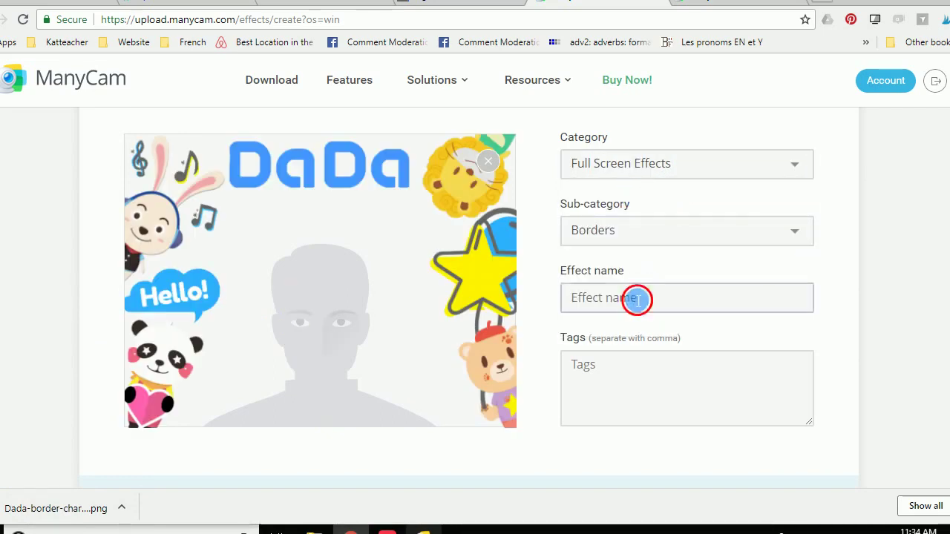
Name the effect 'Trial Characters Dada'.
{"action": "left_click", "coordinate": [637, 299]}
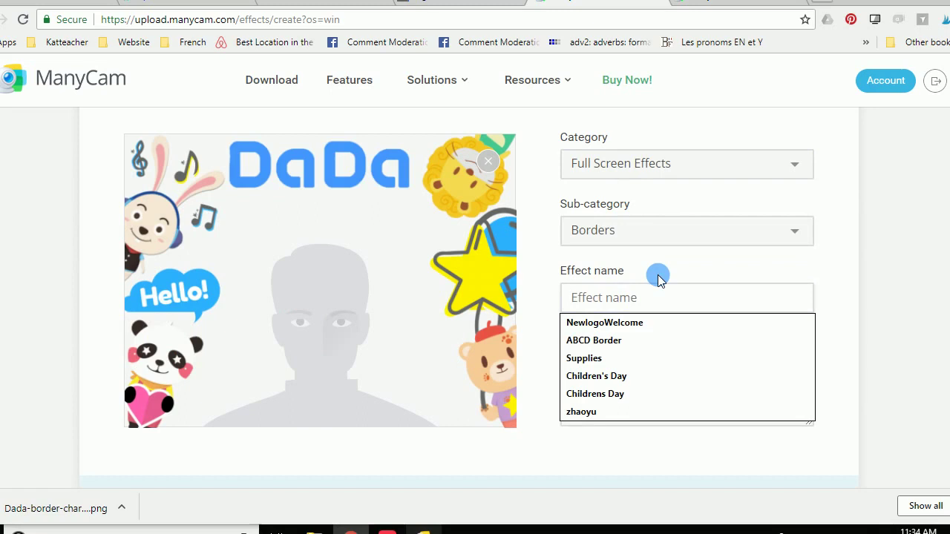
{"action": "type", "text": "Characters Dada"}
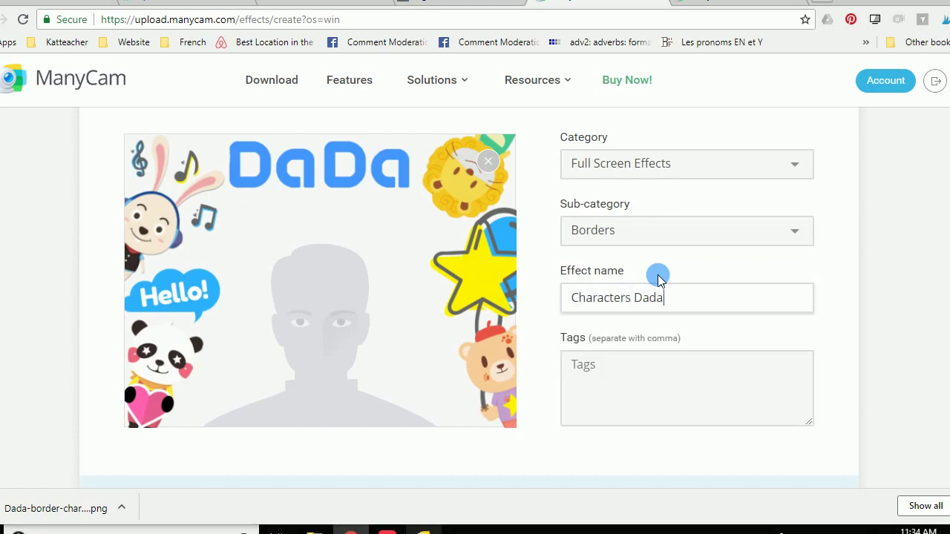
{"action": "left_click", "coordinate": [576, 300]}
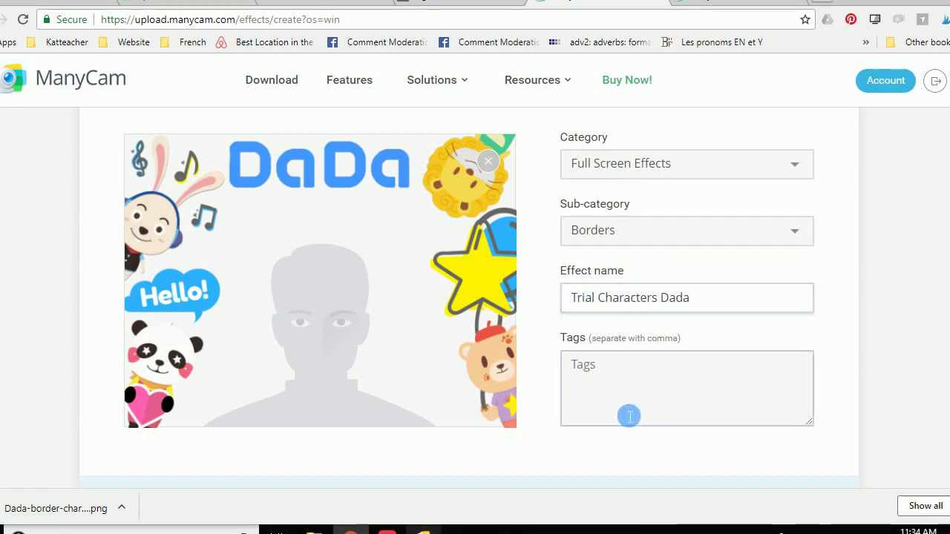
{"action": "left_click", "coordinate": [587, 332]}
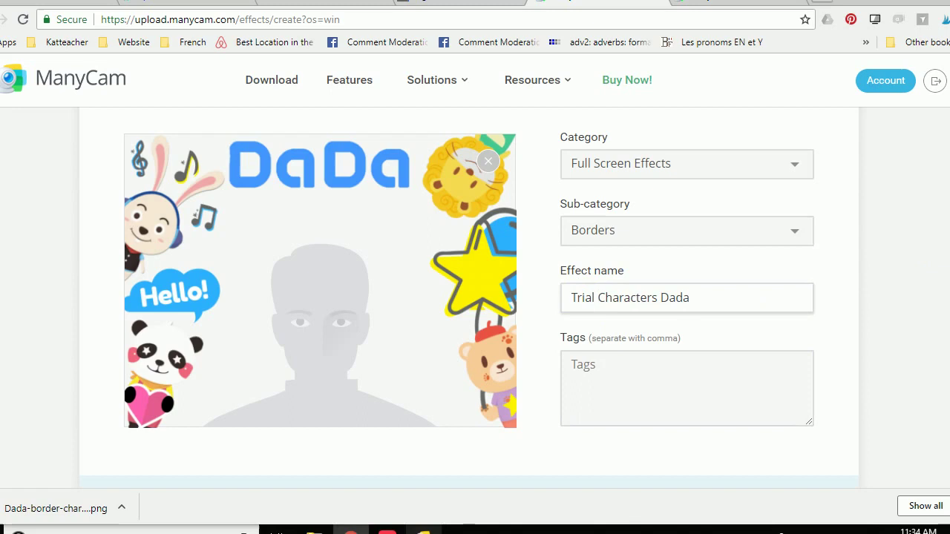
{"action": "scroll", "coordinate": [801, 341], "scroll_direction": "down", "scroll_amount": 3}
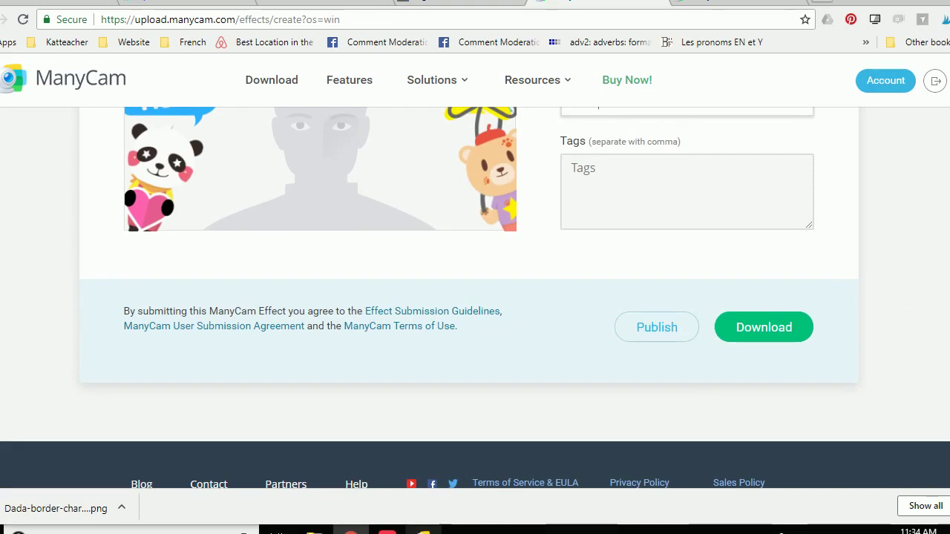
{"action": "scroll", "coordinate": [468, 289], "scroll_direction": "up", "scroll_amount": 1}
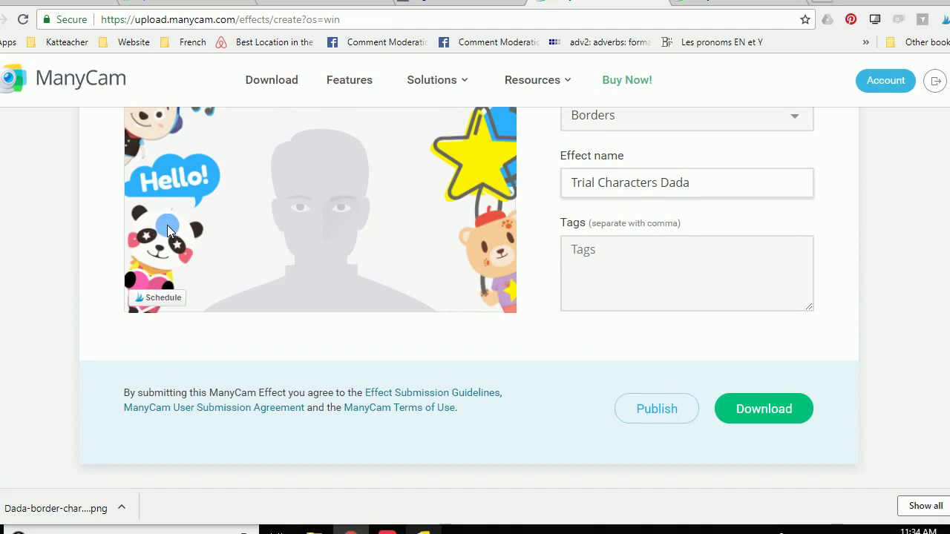
Download the effect as Trial Characters Dada.mcv and switch to the ManyCam desktop app.
{"action": "left_click", "coordinate": [768, 418]}
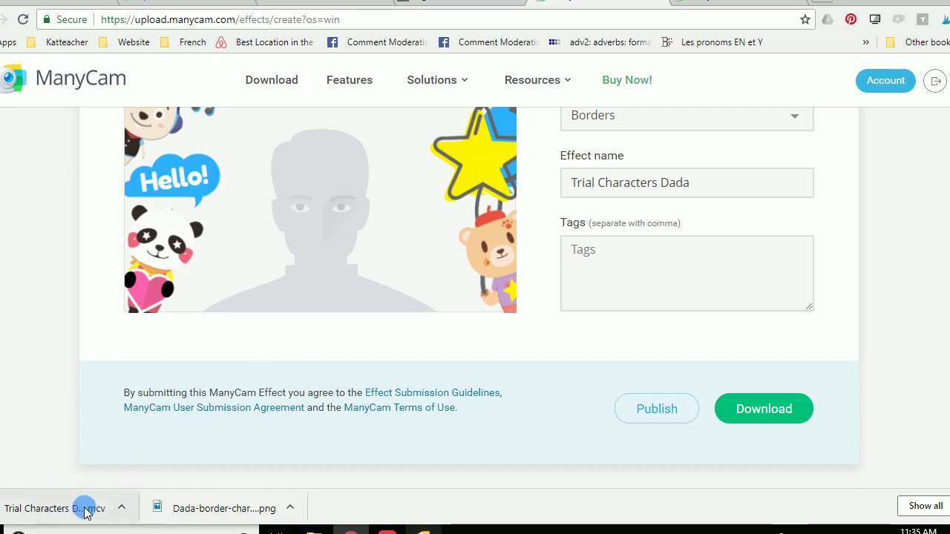
{"action": "left_click", "coordinate": [421, 530]}
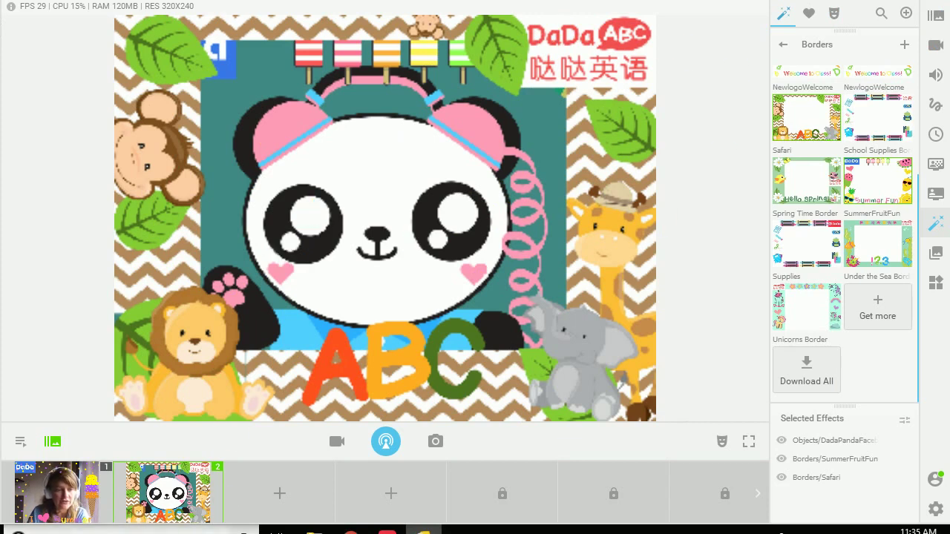
Remove the SummerFruitFun and Safari borders, then switch to scene 1 and back to the panda scene.
{"action": "left_click", "coordinate": [902, 459]}
{"action": "left_click", "coordinate": [902, 460]}
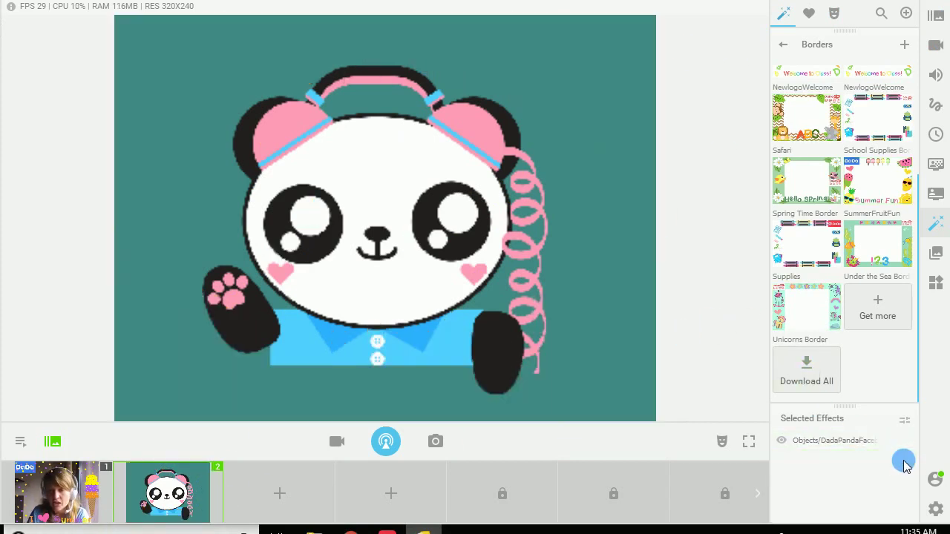
{"action": "mouse_move", "coordinate": [52, 503]}
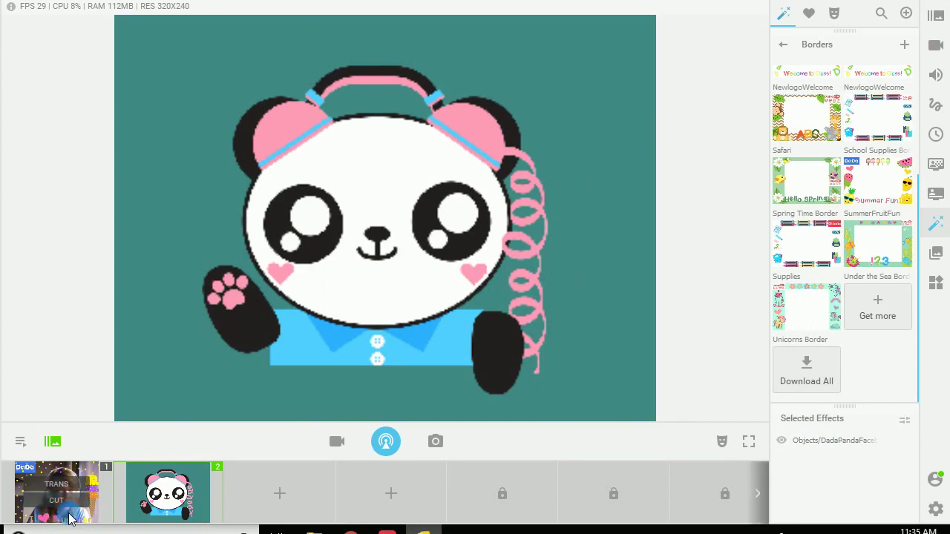
{"action": "left_click", "coordinate": [58, 495]}
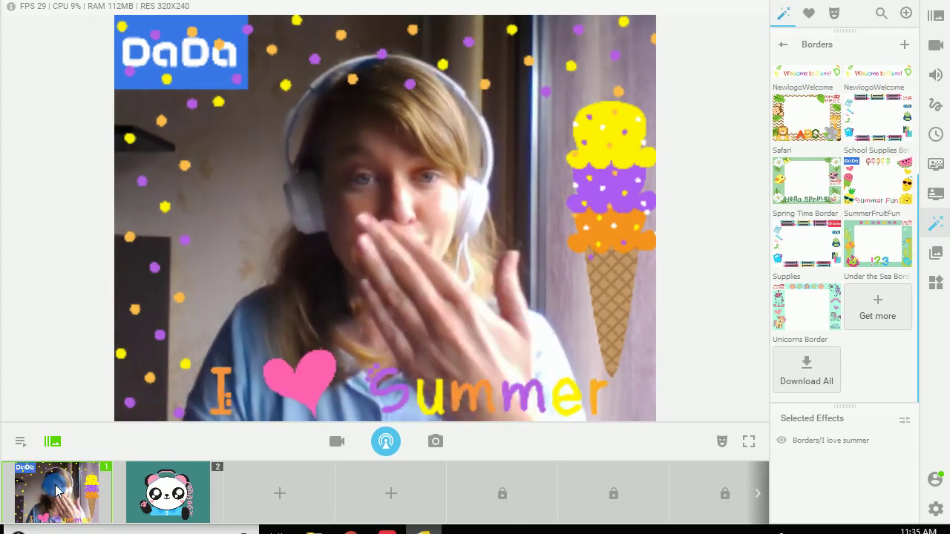
{"action": "left_click", "coordinate": [163, 486]}
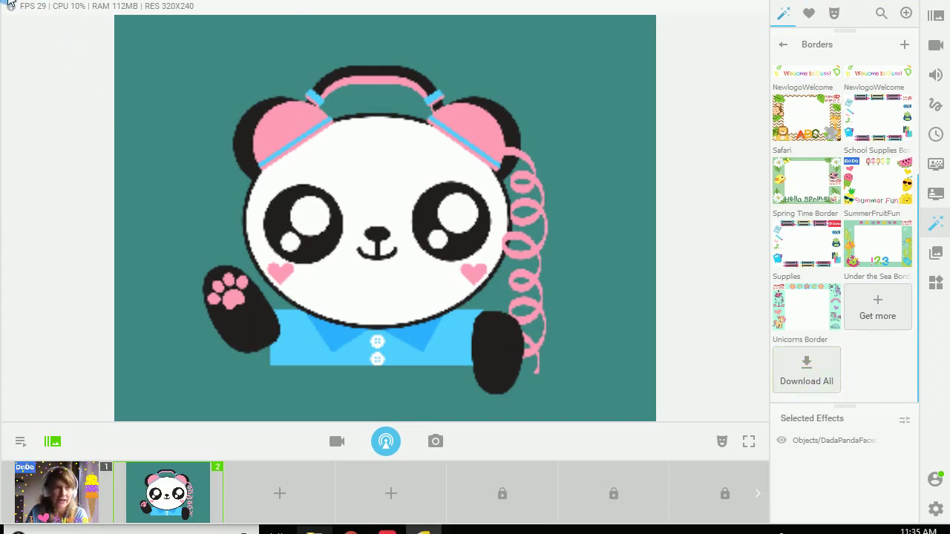
Drop Trial Characters Dada.mcv from Chrome into ManyCam Borders and apply it to the panda scene.
{"action": "left_click_drag", "start_coordinate": [6, 3], "coordinate": [252, 29]}
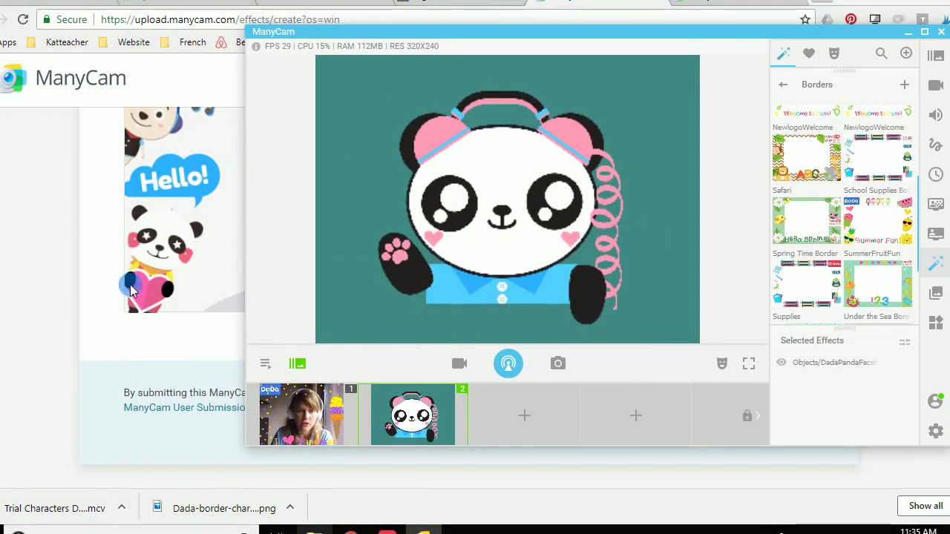
{"action": "left_click", "coordinate": [86, 506]}
{"action": "left_click_drag", "start_coordinate": [85, 506], "coordinate": [842, 186]}
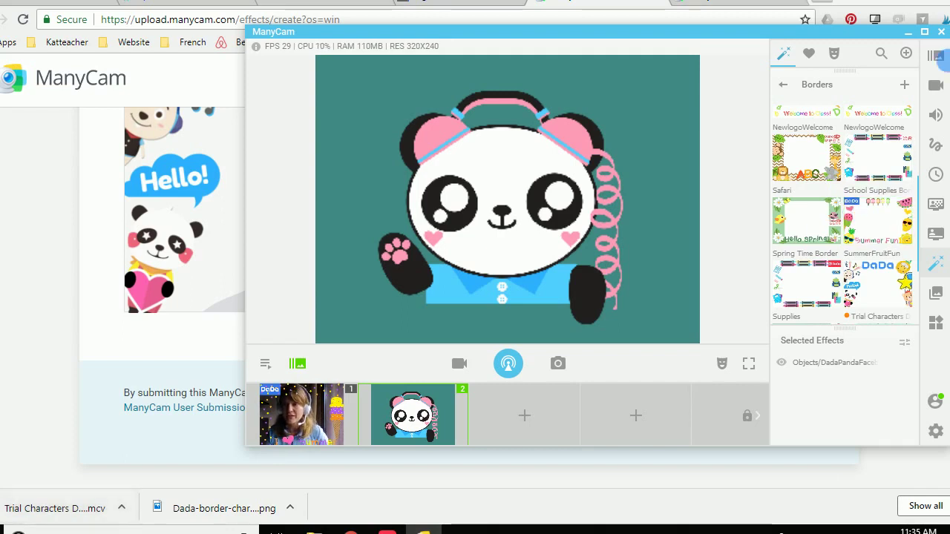
{"action": "left_click", "coordinate": [904, 85]}
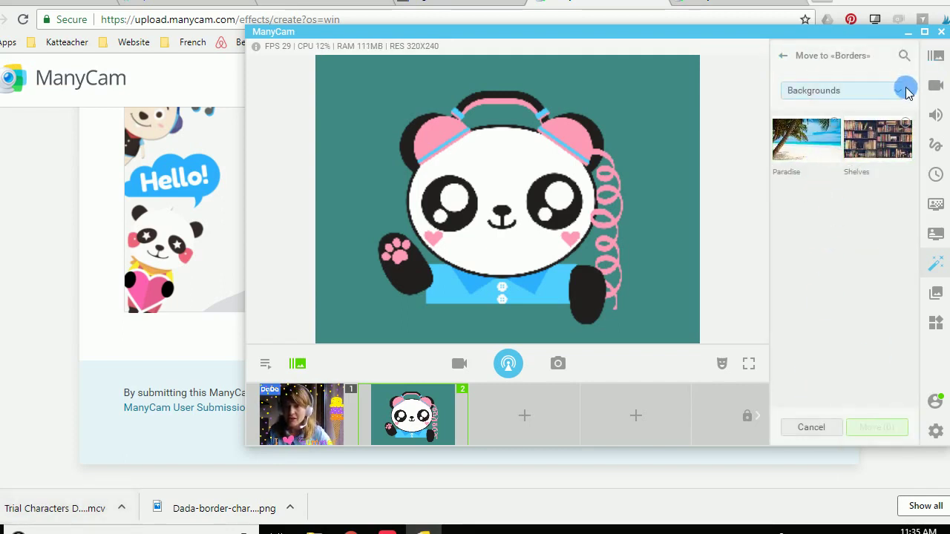
{"action": "left_click", "coordinate": [781, 60]}
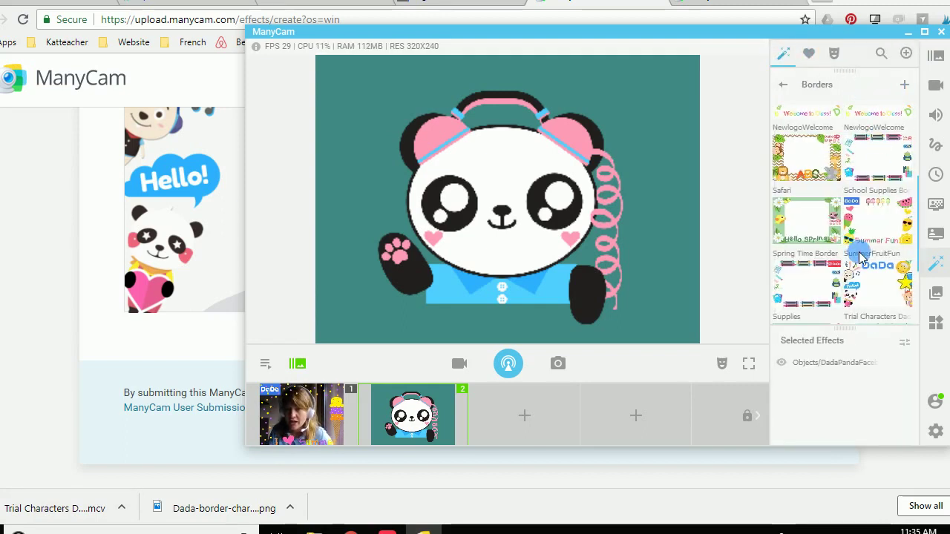
{"action": "left_click", "coordinate": [885, 295]}
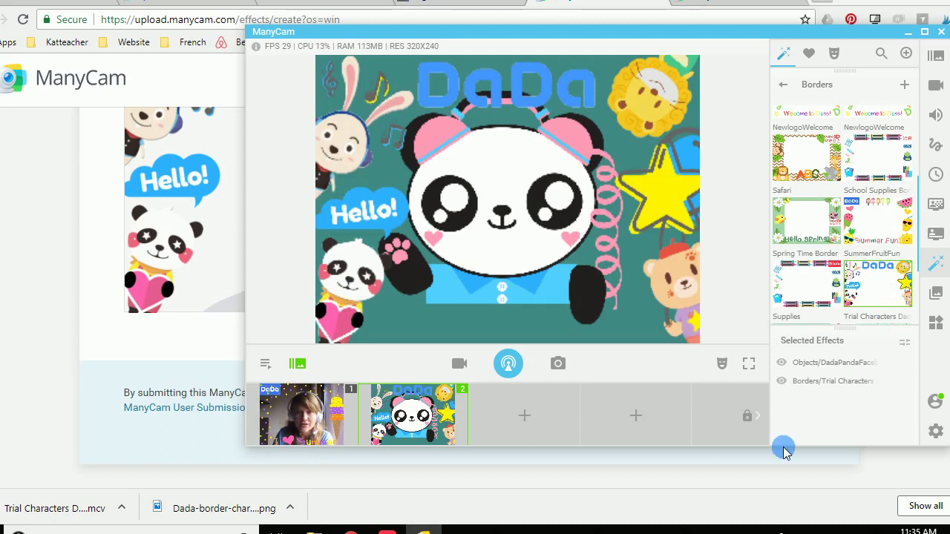
Nudge the panda face lower and larger, and reorder the DadaPandaFace layer below the Trial Characters border.
{"action": "mouse_move", "coordinate": [510, 212]}
{"action": "left_mouse_down"}
{"action": "mouse_move", "coordinate": [514, 280]}
{"action": "mouse_move", "coordinate": [524, 222]}
{"action": "left_mouse_up"}
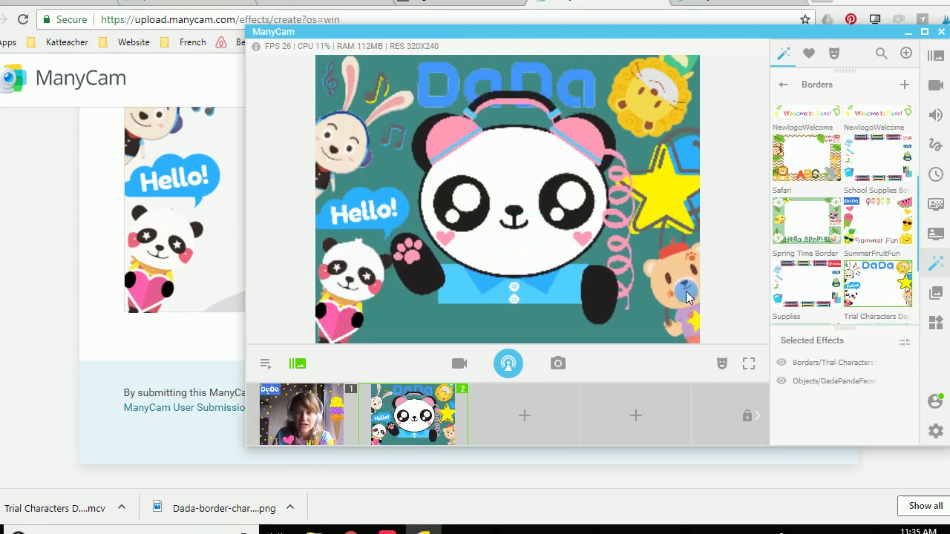
{"action": "left_click", "coordinate": [837, 388]}
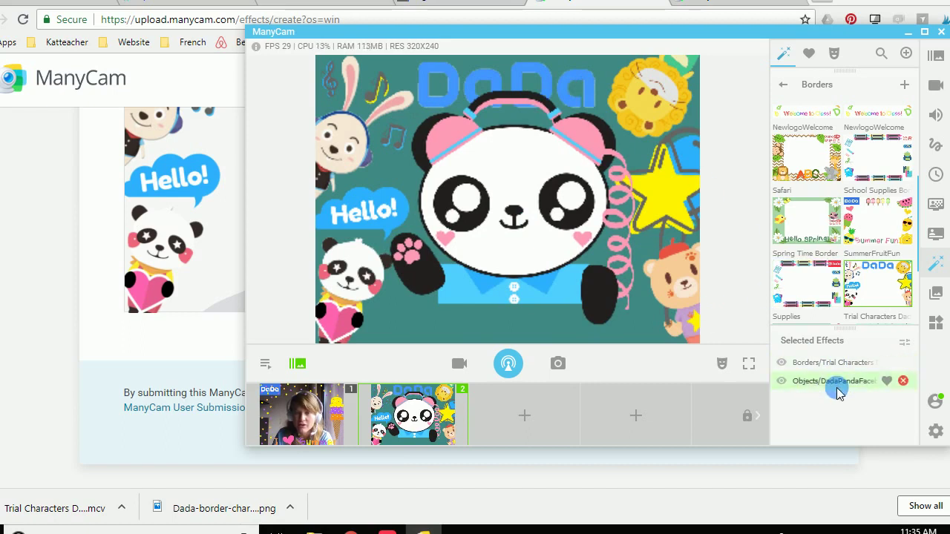
{"action": "left_click", "coordinate": [833, 363]}
{"action": "left_click", "coordinate": [841, 382]}
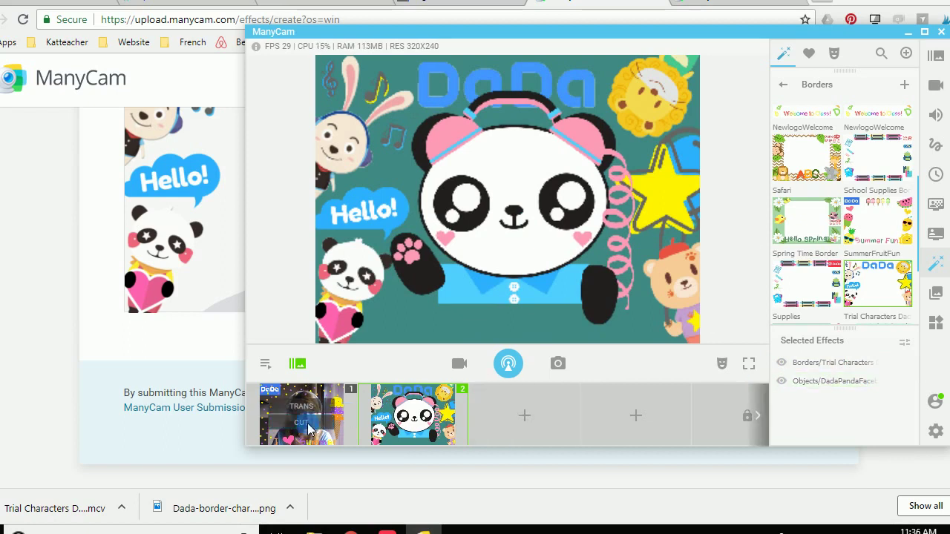
Put scene 1 live, add the Trial Characters border, remove I love summer, then go live with scene 2.
{"action": "left_click", "coordinate": [306, 408]}
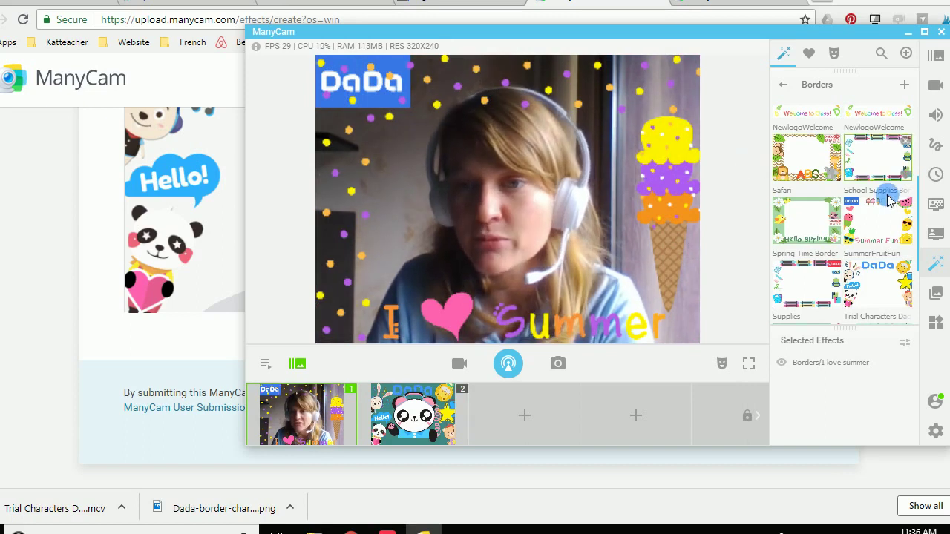
{"action": "left_click", "coordinate": [893, 282]}
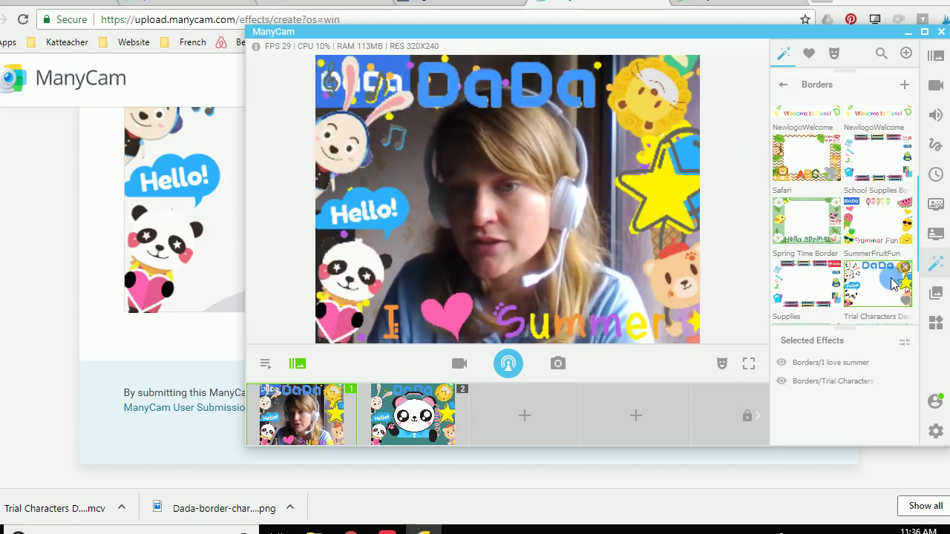
{"action": "left_click", "coordinate": [902, 362]}
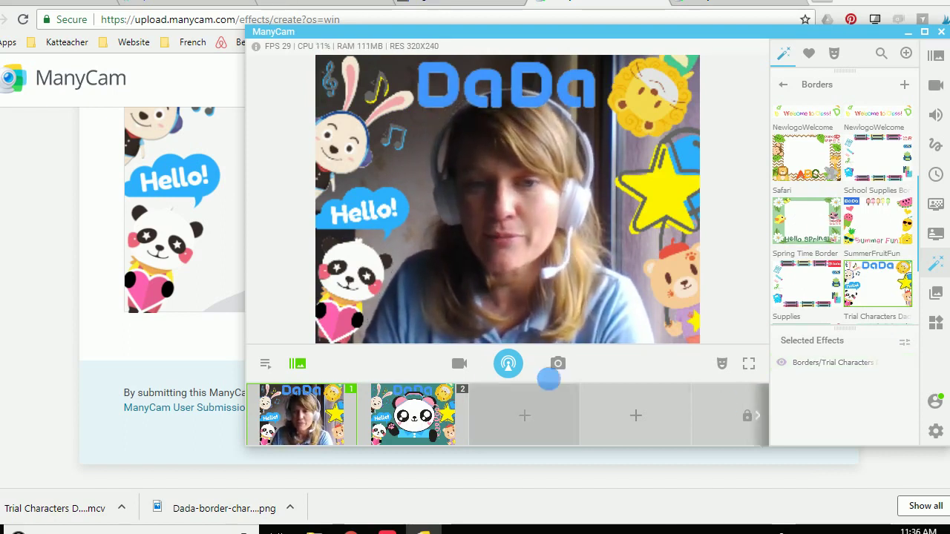
{"action": "left_click", "coordinate": [430, 419]}
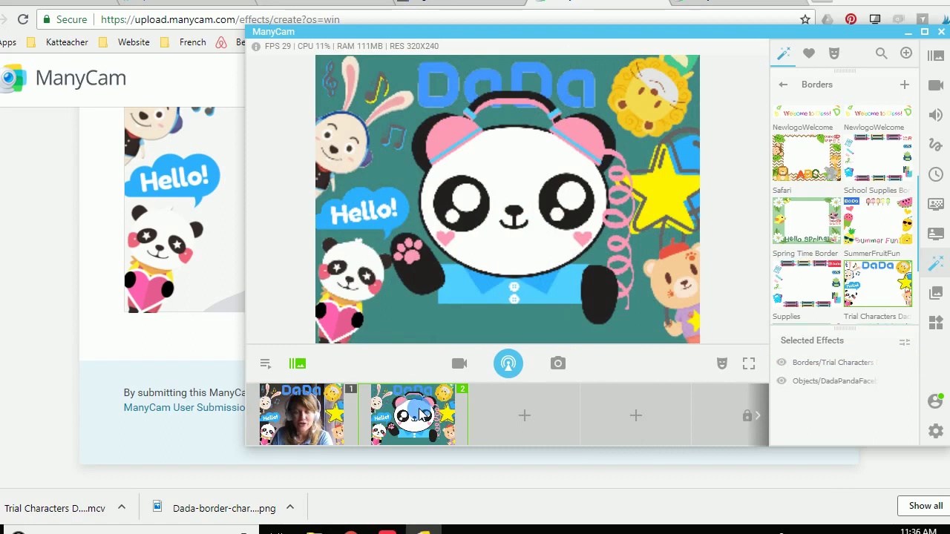